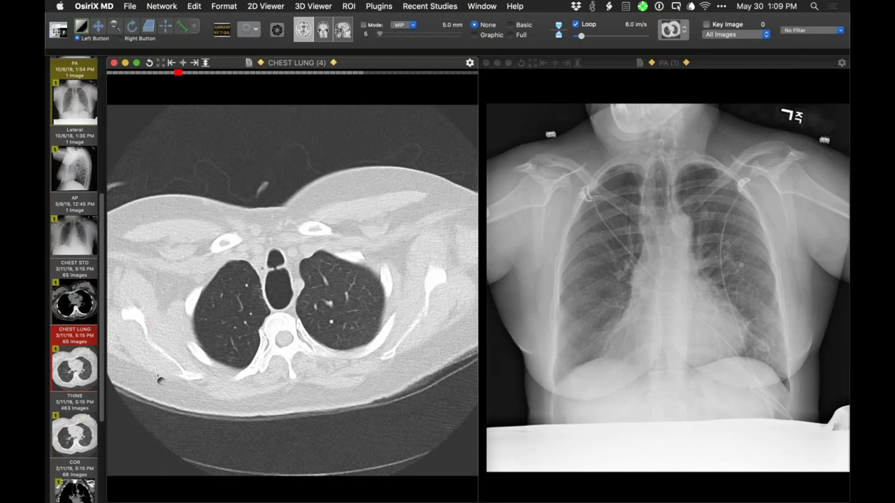
- Scroll the series thumbnail sidebar down until the Report PDF thumbnail is visible
scroll(88, 365, down, 5)
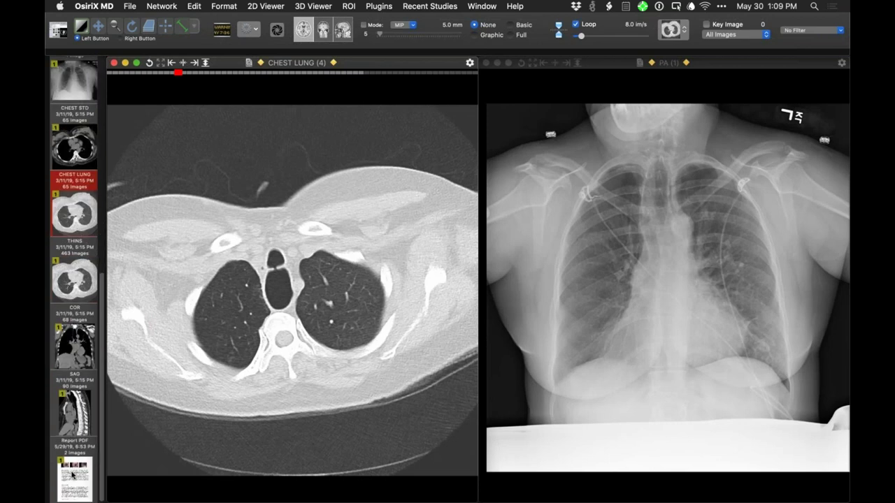
- Replace the PA X-ray with the Report PDF, glance at page 2, then return to page 1
drag(74, 476, 622, 264)
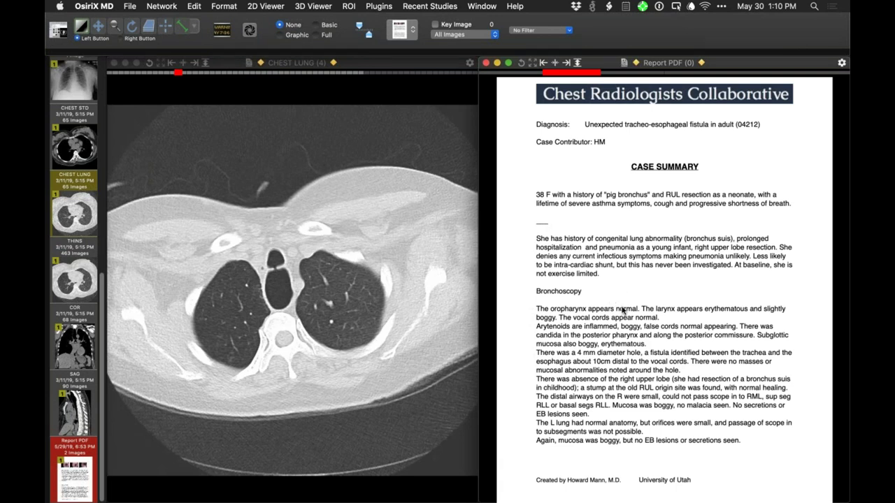
scroll(622, 311, down, 1)
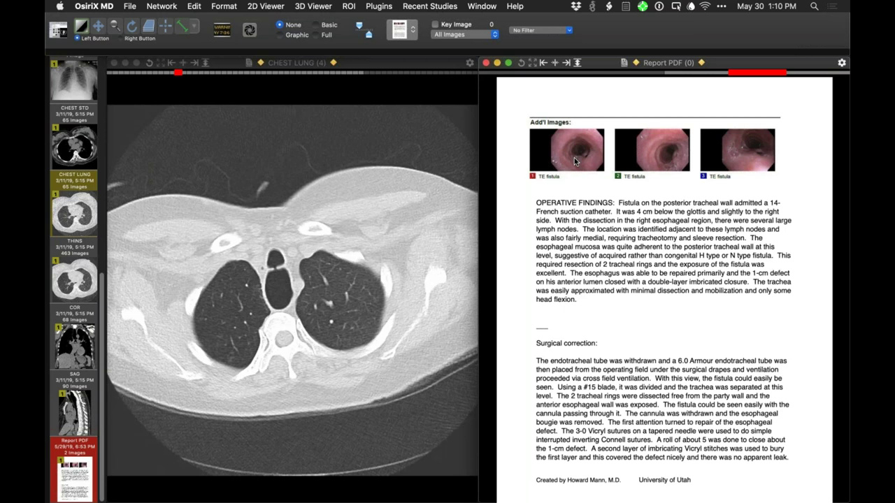
scroll(574, 161, up, 1)
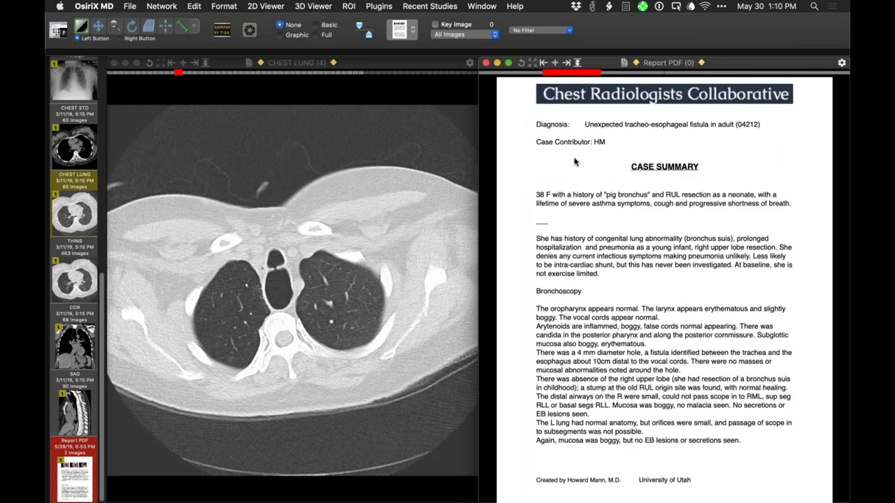
click(339, 312)
scroll(338, 312, down, 15)
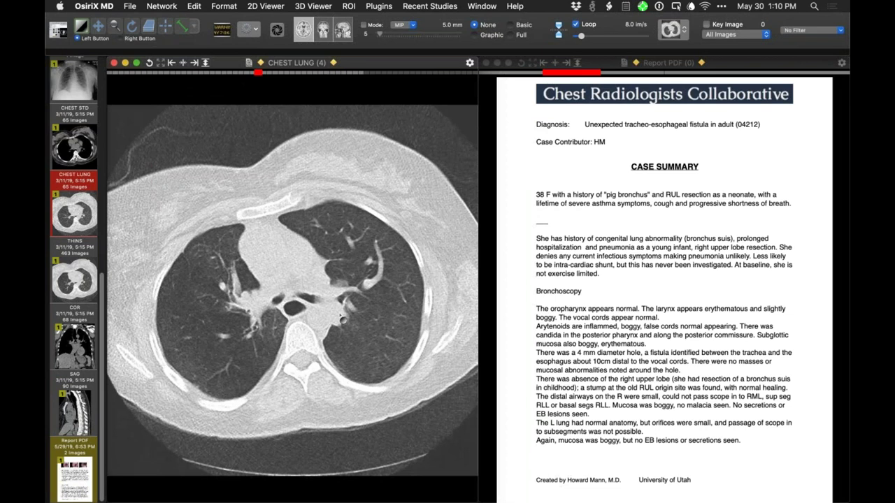
scroll(339, 318, up, 8)
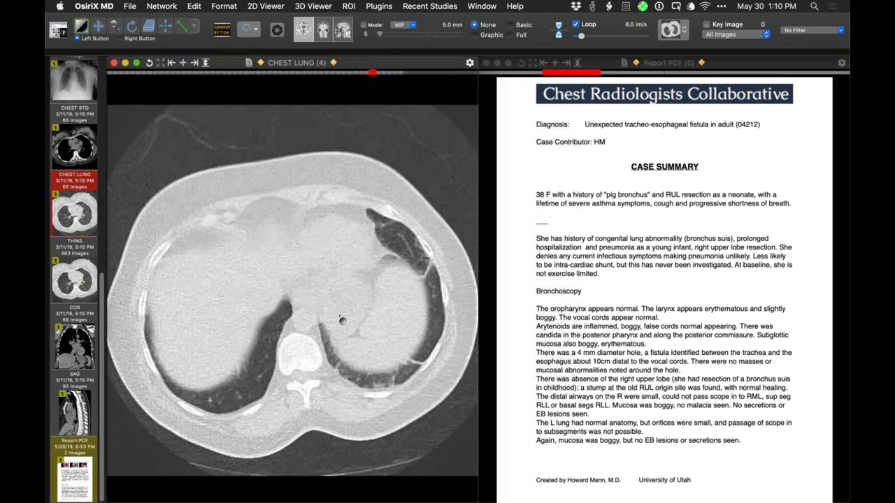
scroll(338, 318, up, 12)
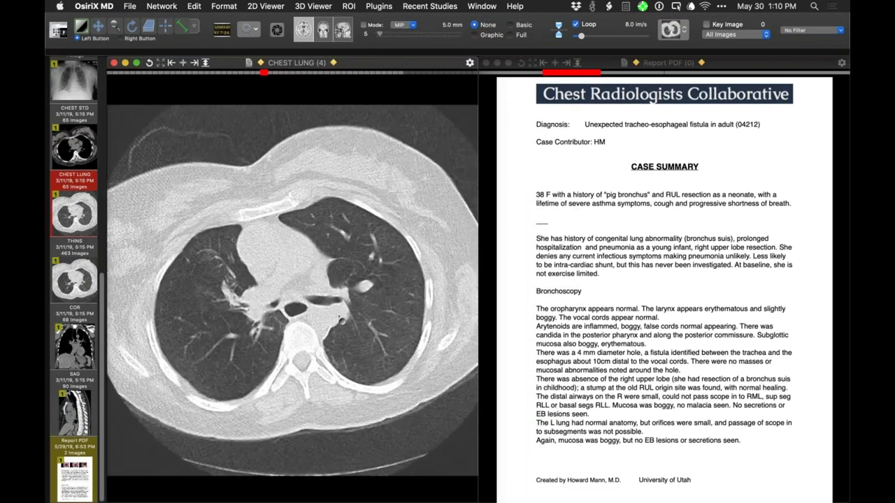
scroll(339, 318, up, 12)
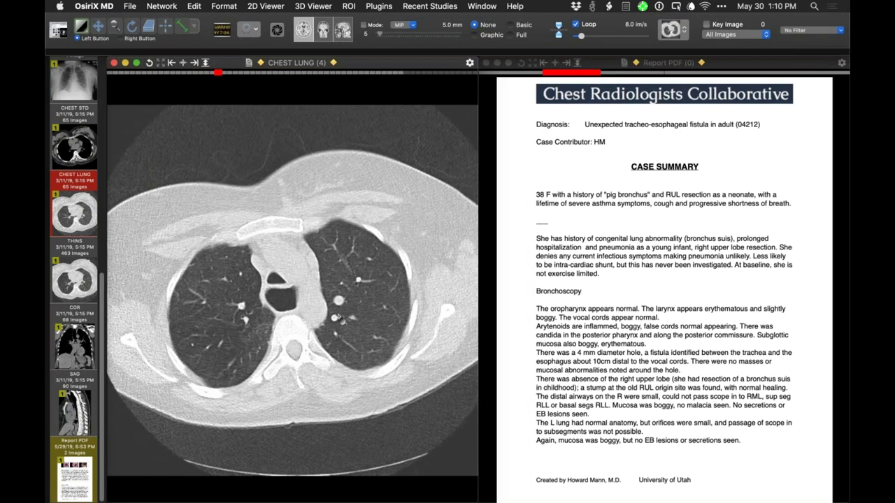
scroll(337, 318, up, 6)
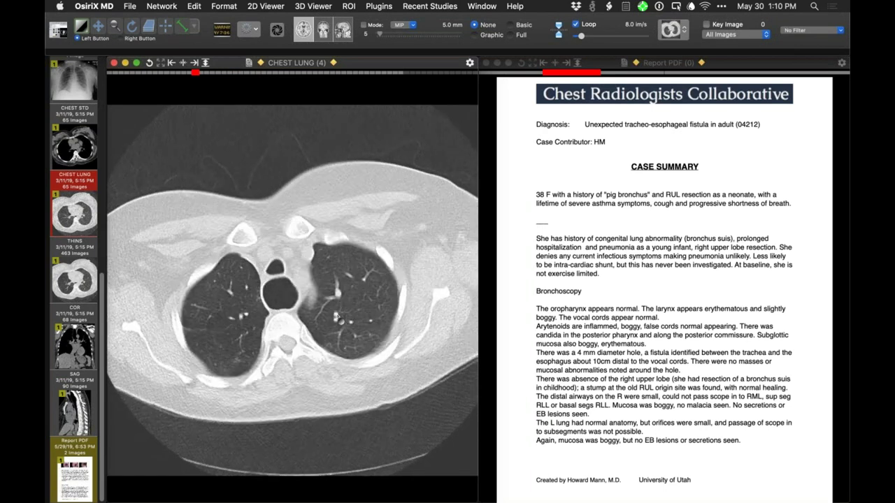
scroll(336, 318, up, 4)
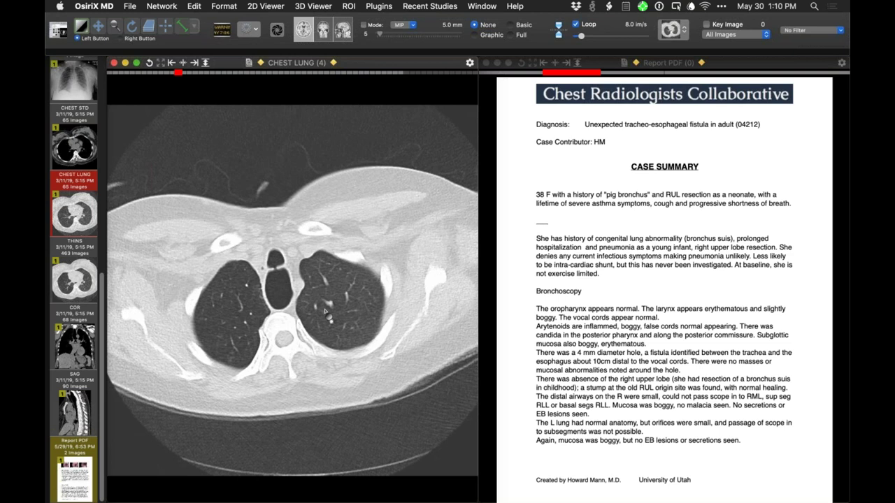
scroll(325, 311, down, 2)
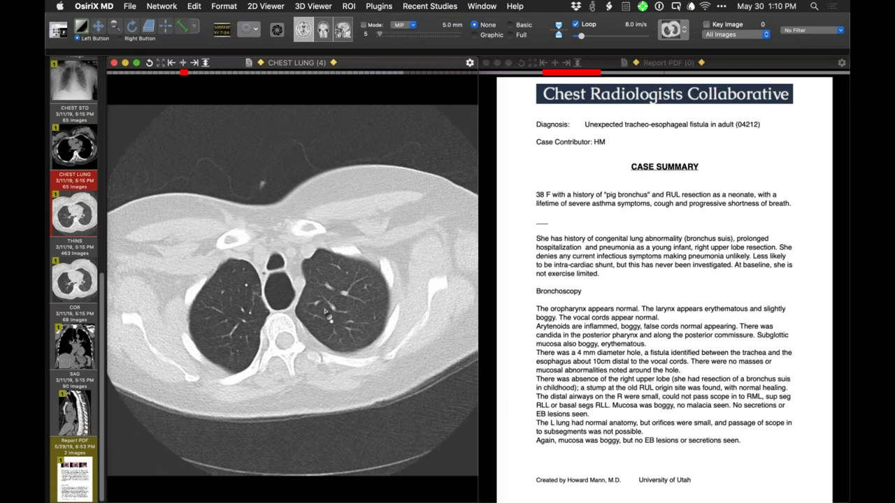
scroll(325, 311, up, 2)
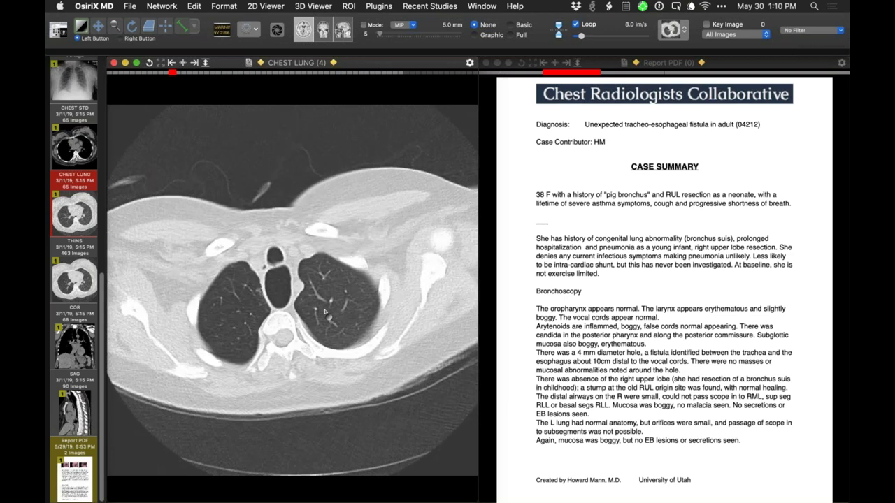
scroll(325, 311, down, 10)
scroll(325, 313, up, 8)
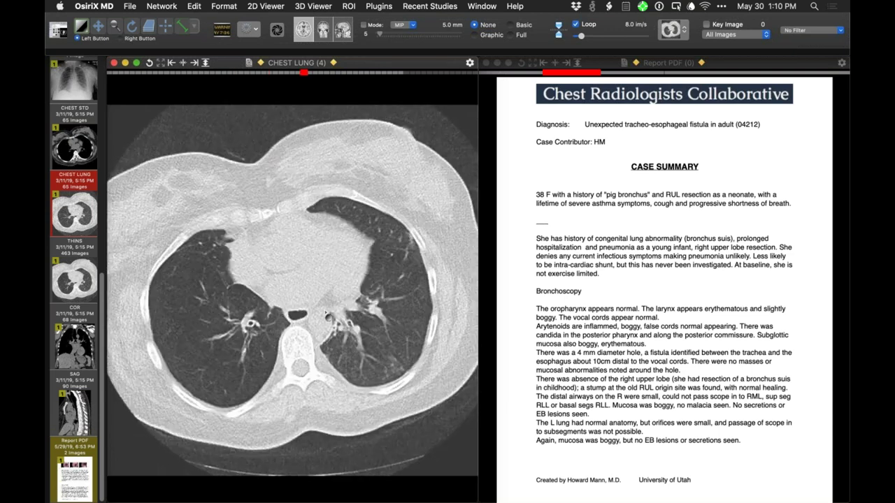
scroll(325, 313, up, 3)
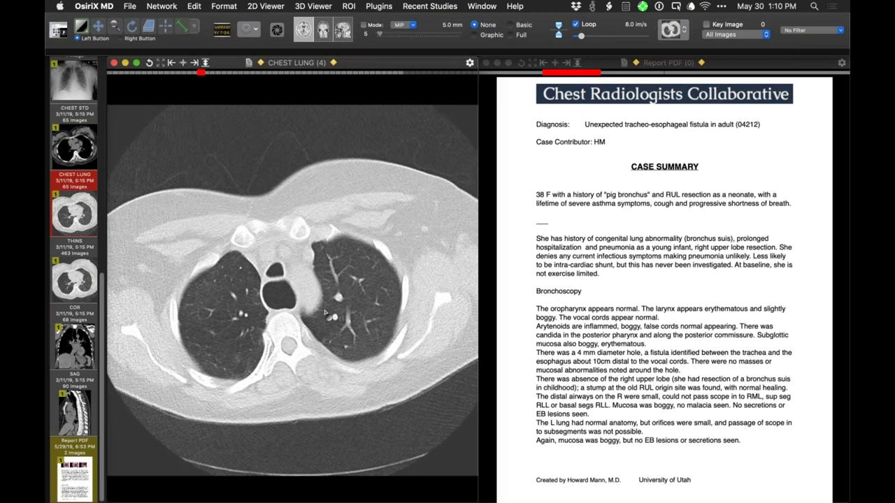
scroll(325, 312, up, 3)
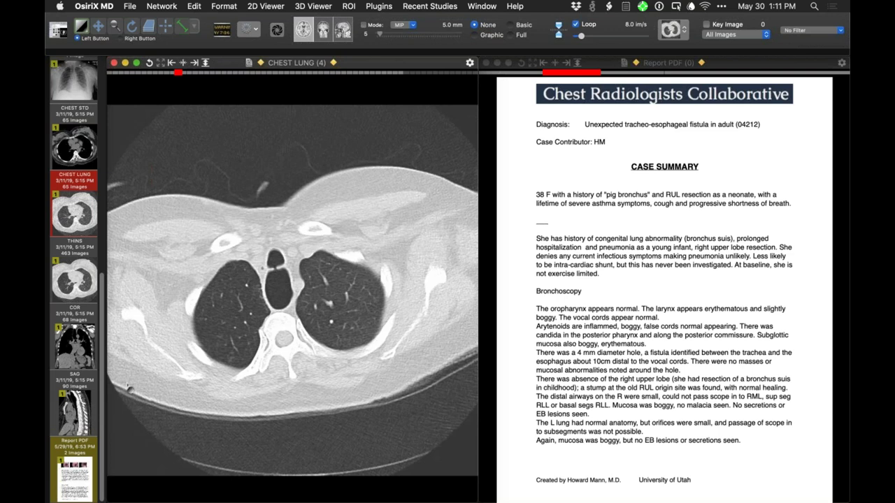
- Step through CHEST LUNG slices from the trachea down to the aortic arch, then back to the clavicles
scroll(198, 370, up, 3)
scroll(138, 368, up, 5)
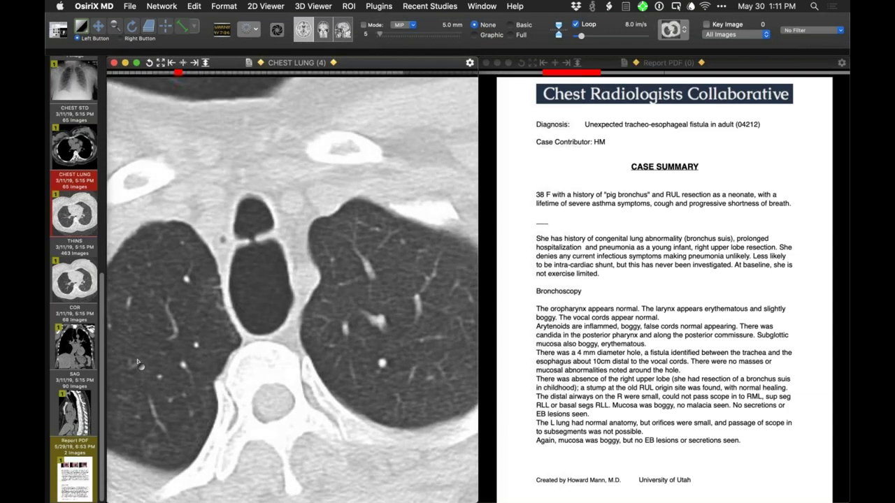
scroll(137, 368, down, 4)
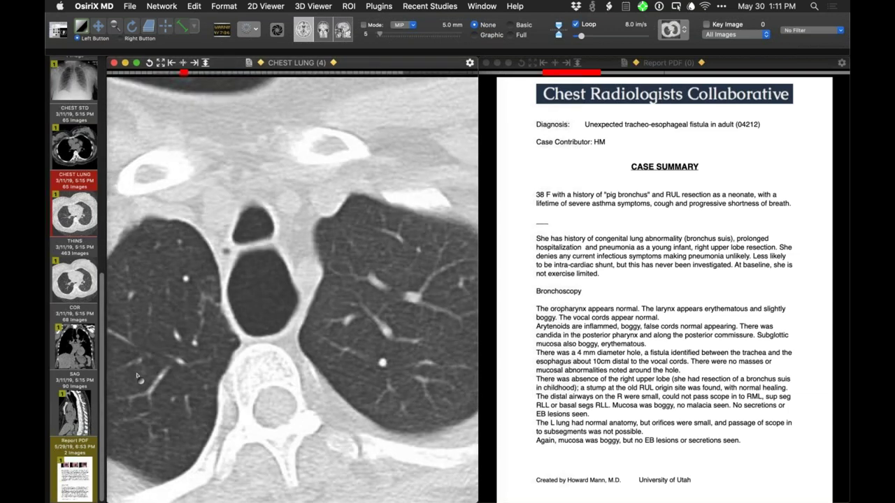
scroll(138, 371, down, 2)
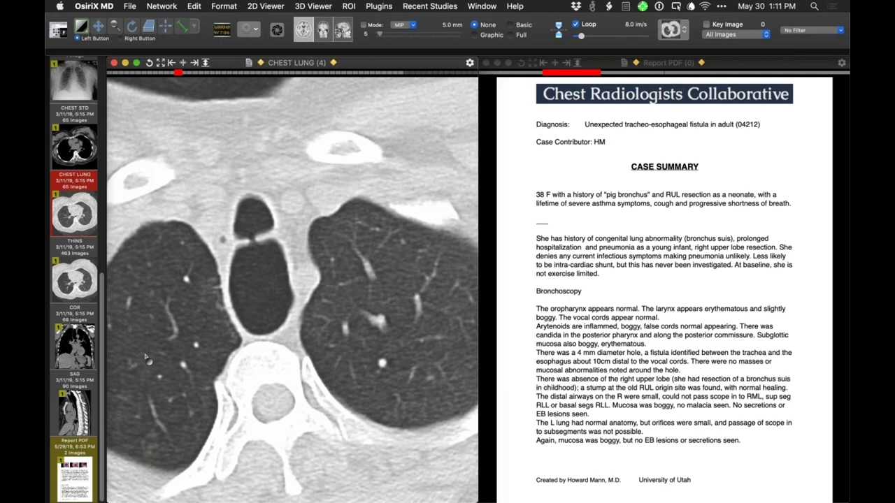
scroll(144, 360, down, 5)
scroll(144, 361, up, 4)
scroll(198, 385, down, 6)
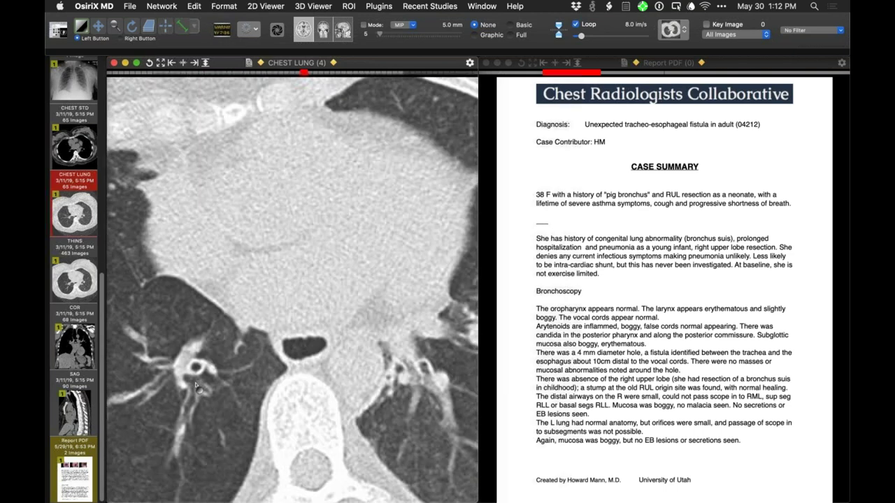
scroll(197, 386, up, 5)
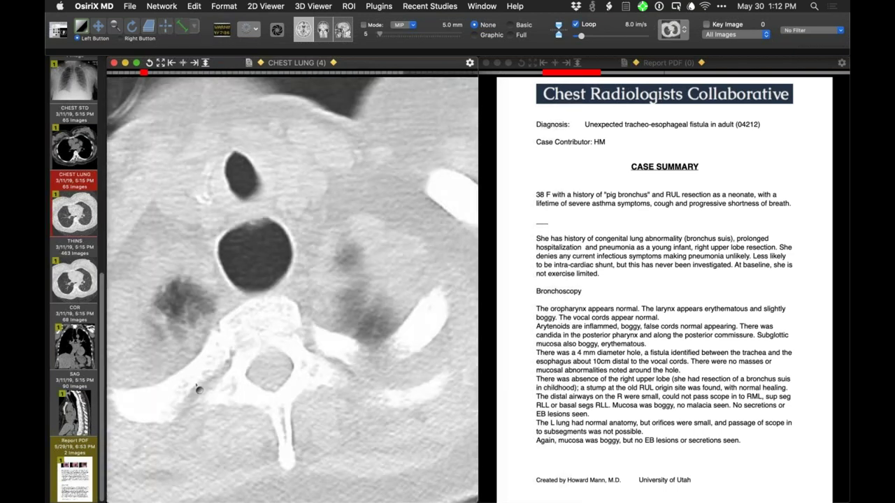
- View the CT full-screen and scroll from the upper chest down to the lung bases
double_click(224, 354)
scroll(240, 352, down, 15)
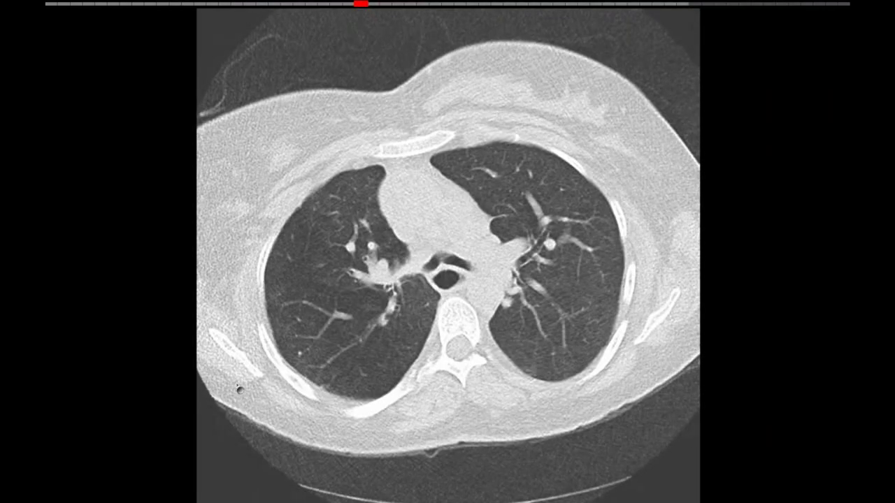
scroll(238, 428, down, 8)
scroll(241, 426, up, 12)
scroll(245, 413, up, 10)
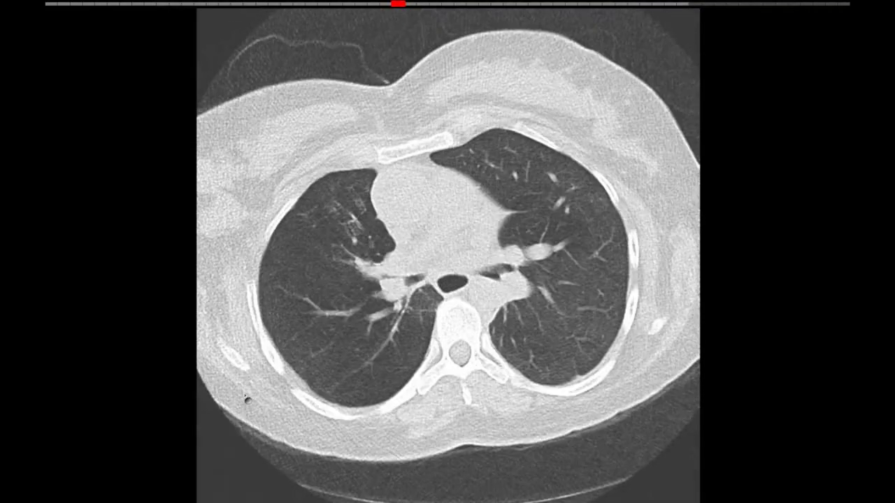
scroll(246, 378, up, 8)
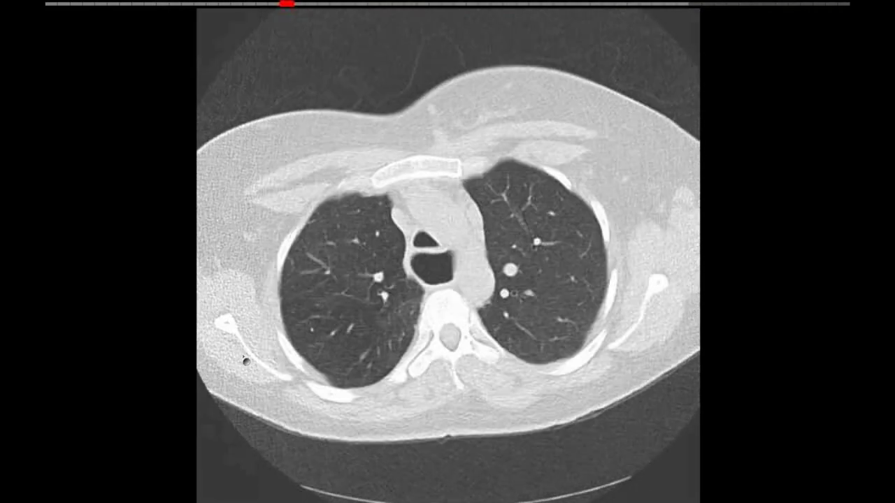
scroll(245, 367, down, 20)
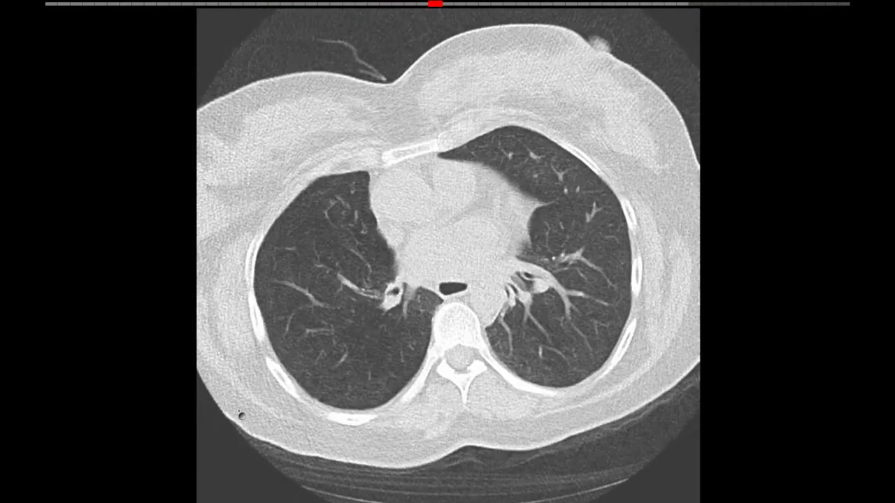
scroll(240, 424, down, 12)
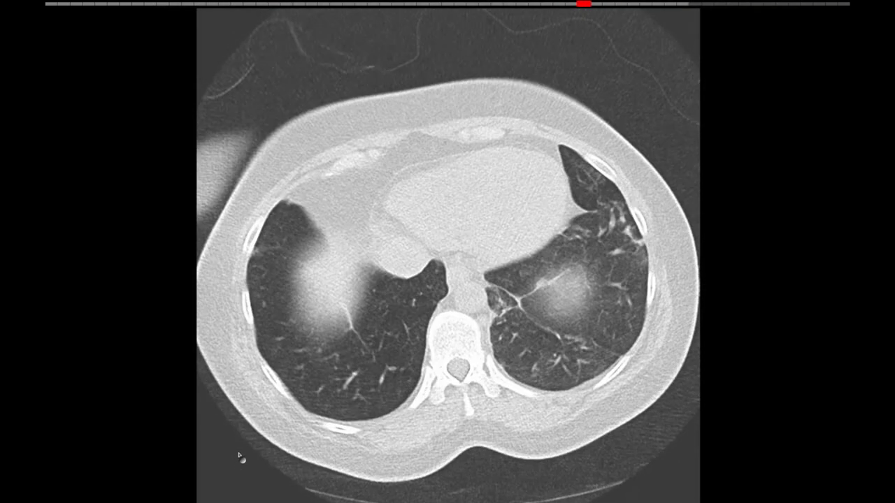
scroll(242, 450, up, 8)
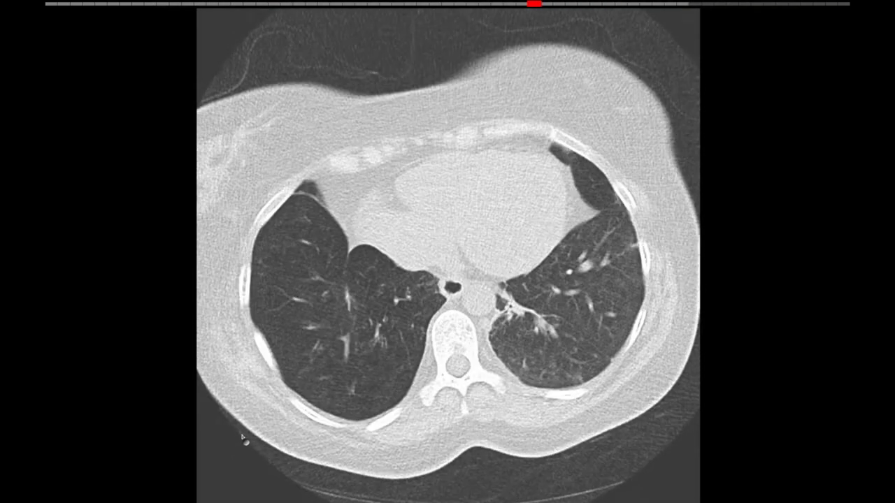
scroll(244, 432, up, 4)
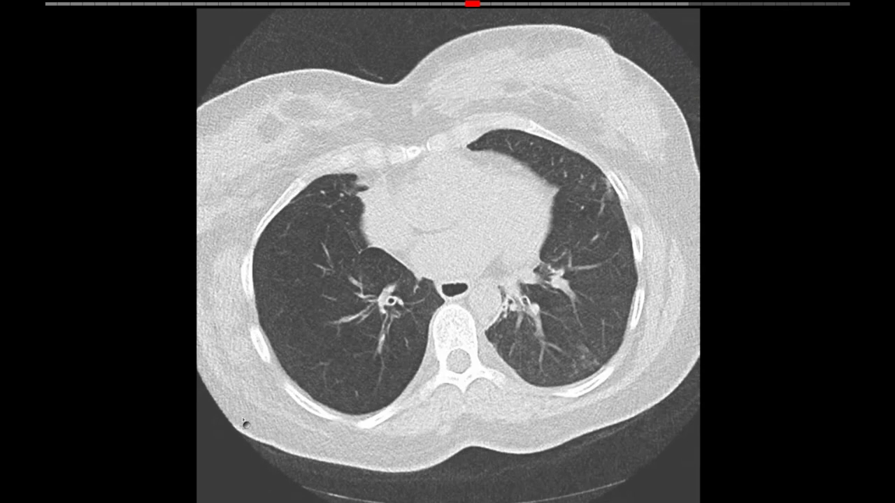
scroll(248, 426, down, 3)
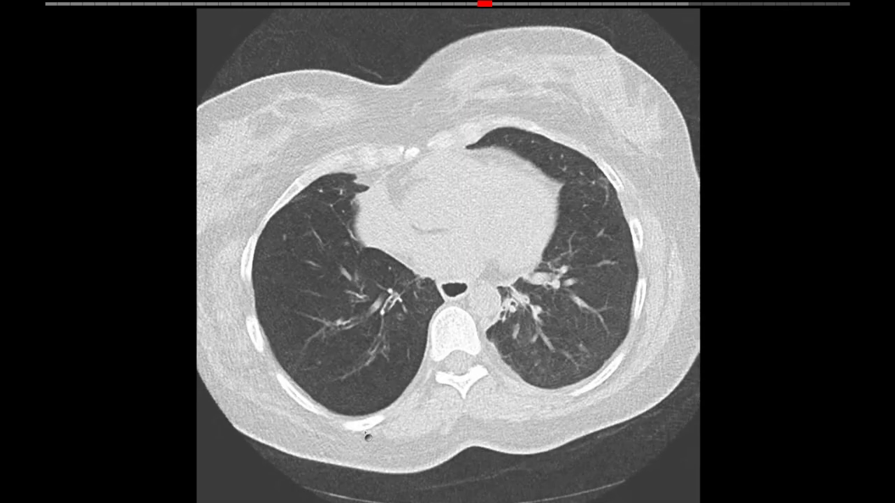
scroll(368, 441, down, 9)
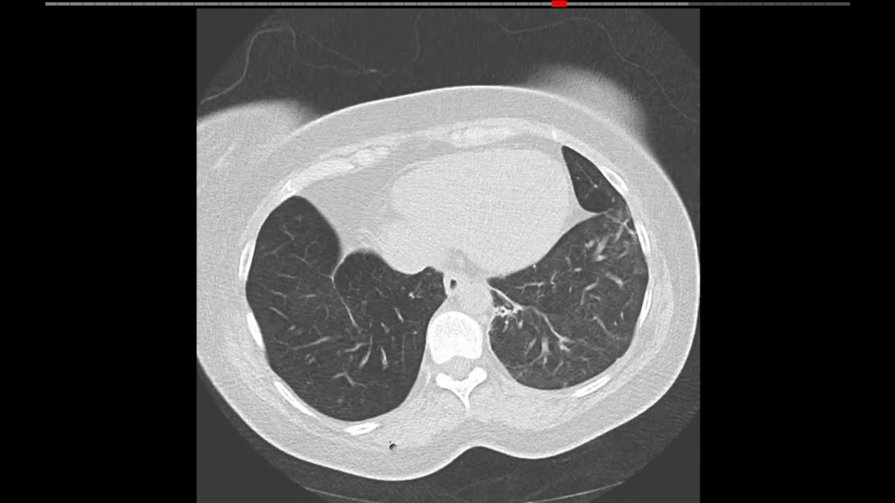
scroll(520, 345, down, 6)
scroll(531, 353, up, 2)
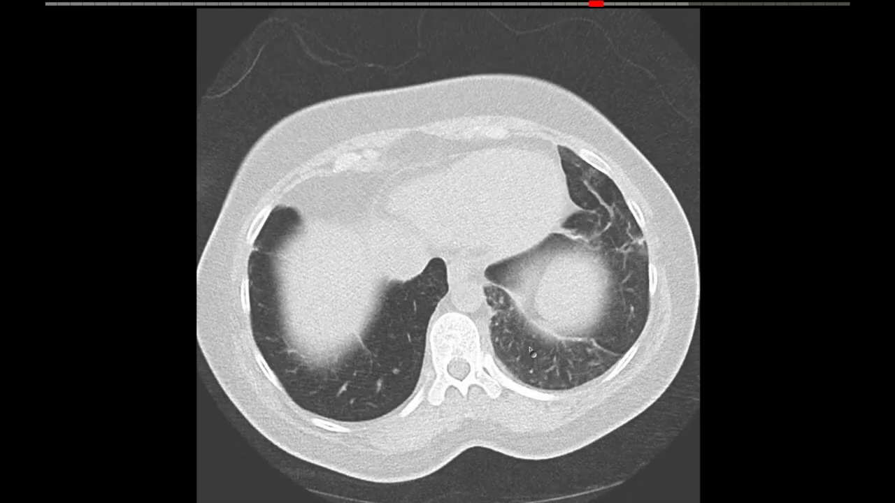
- Exit full screen beside the PDF report and move up to a mid-chest slice through the hila
key(Escape)
scroll(336, 405, up, 2)
scroll(336, 406, up, 10)
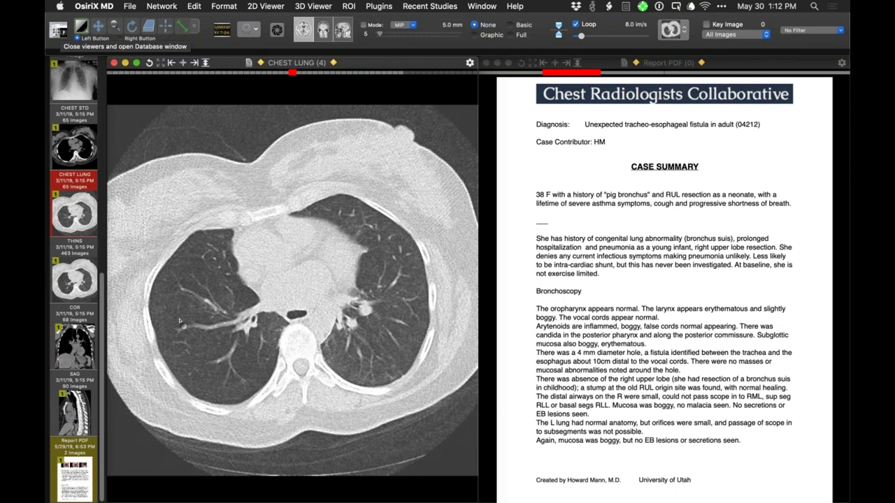
- Scroll the CHEST LUNG series cranially to an upper-chest slice through the trachea and lung apices
scroll(186, 288, up, 12)
scroll(186, 288, up, 8)
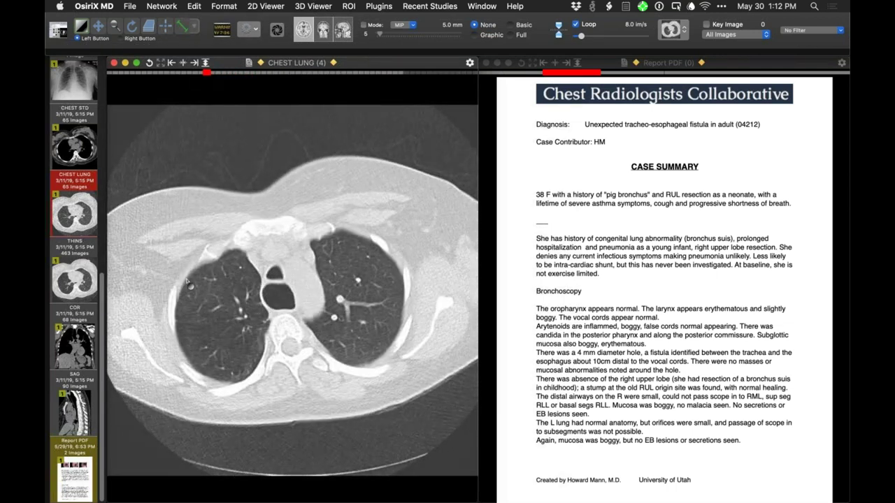
scroll(191, 269, down, 2)
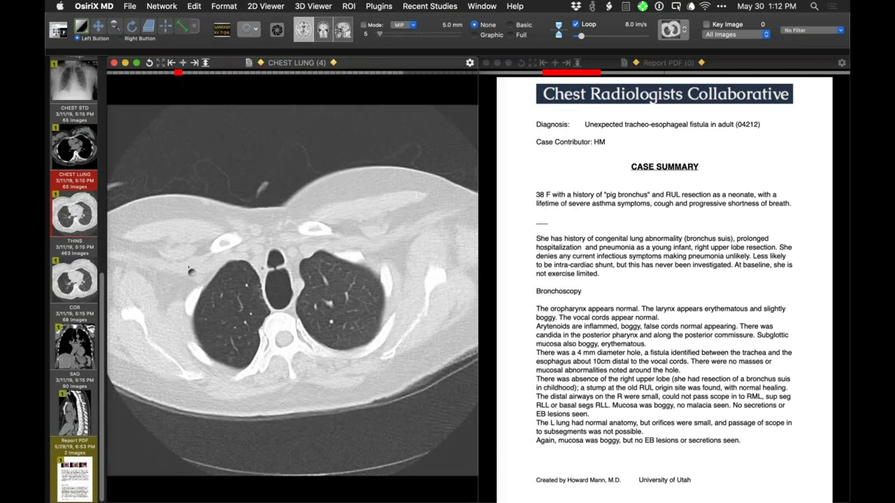